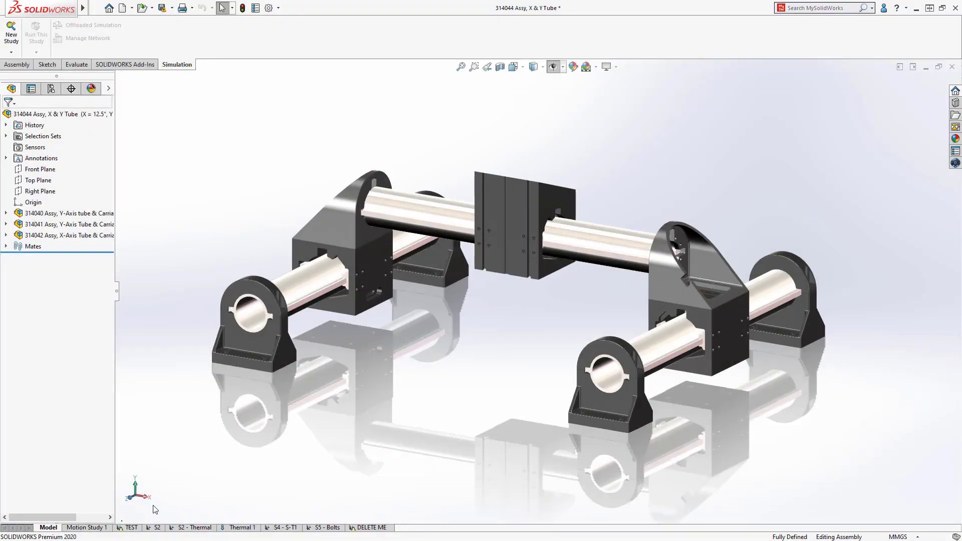
Step: Switch to the TEST study, collapse its whole study tree with Shift+C, and bring up its context menu
click(130, 528)
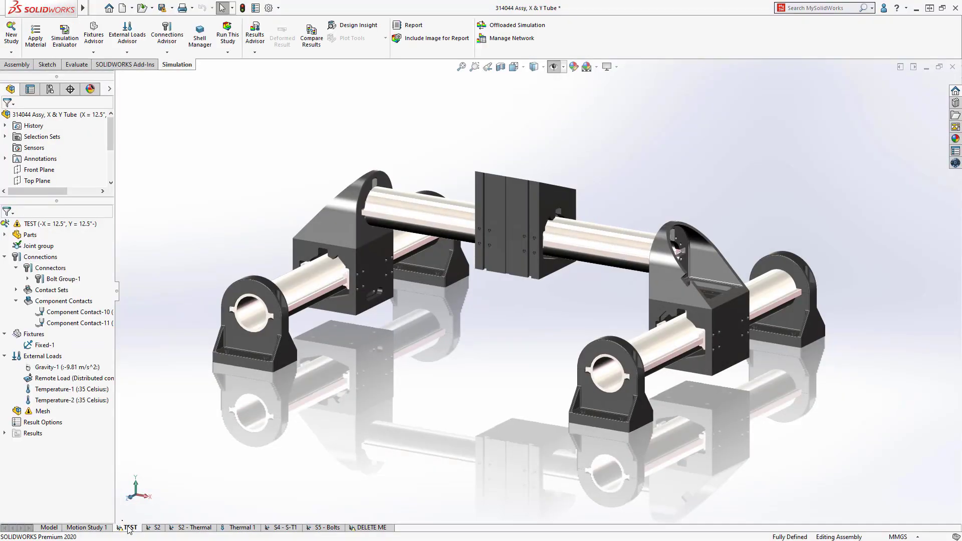
key(shift+c)
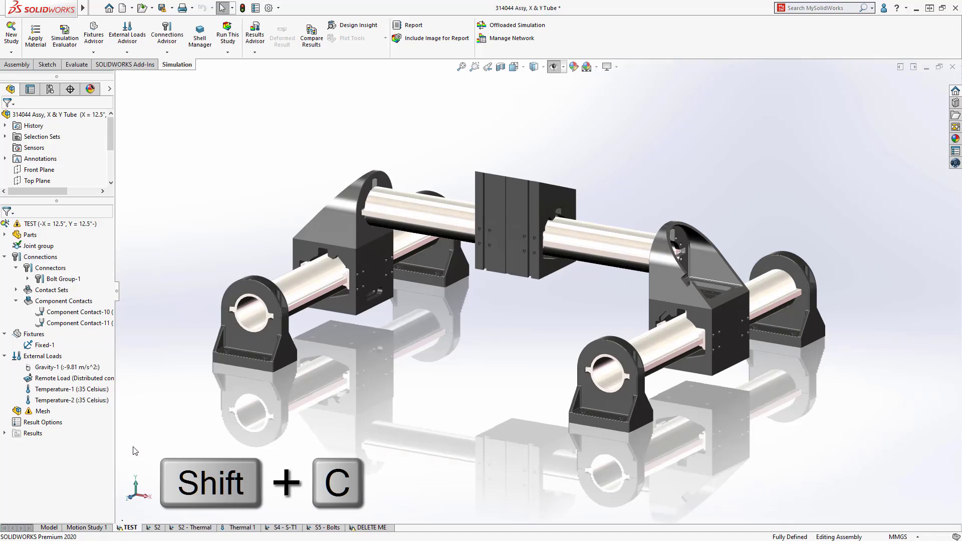
key(shift+c)
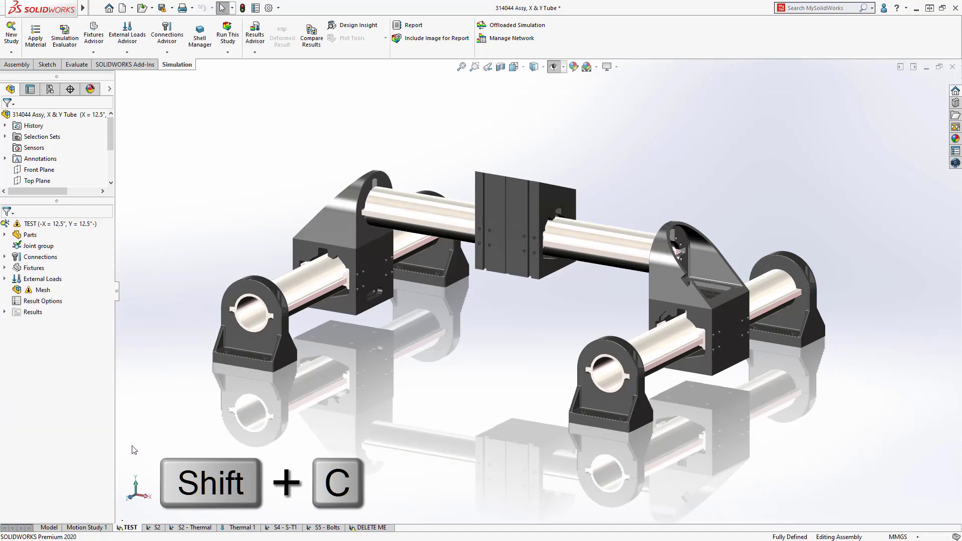
right_click(70, 225)
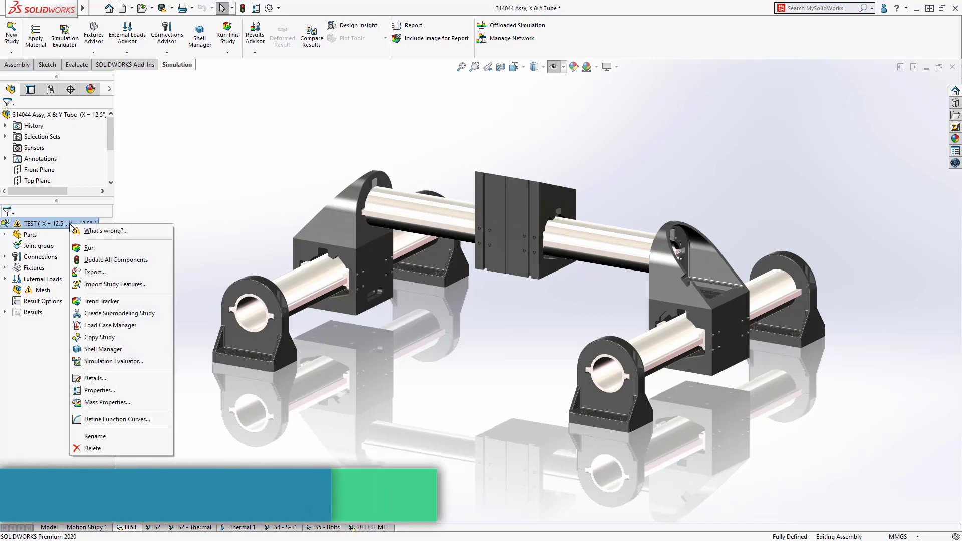
Step: Point the TEST study's results folder to _Results-NEW from the Simulation Evaluator's study properties
click(103, 362)
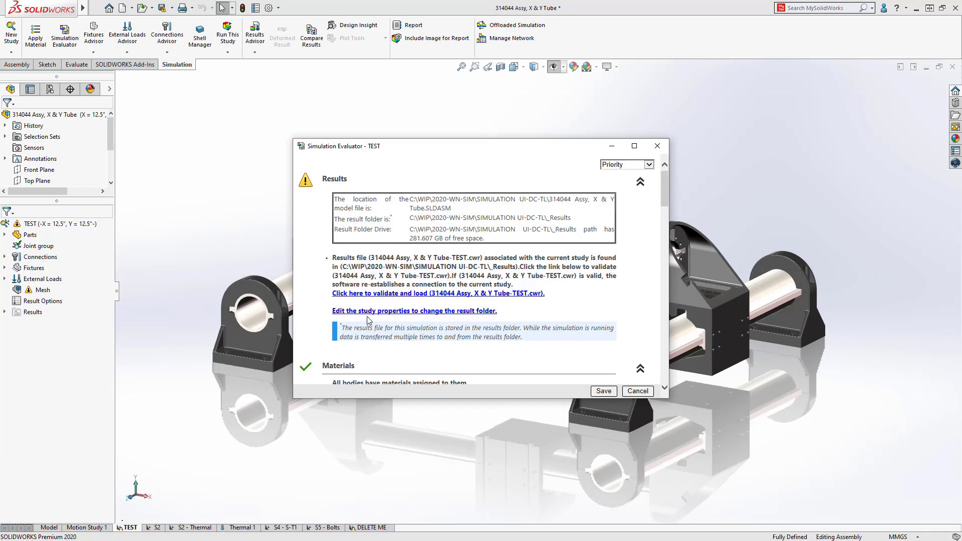
click(387, 312)
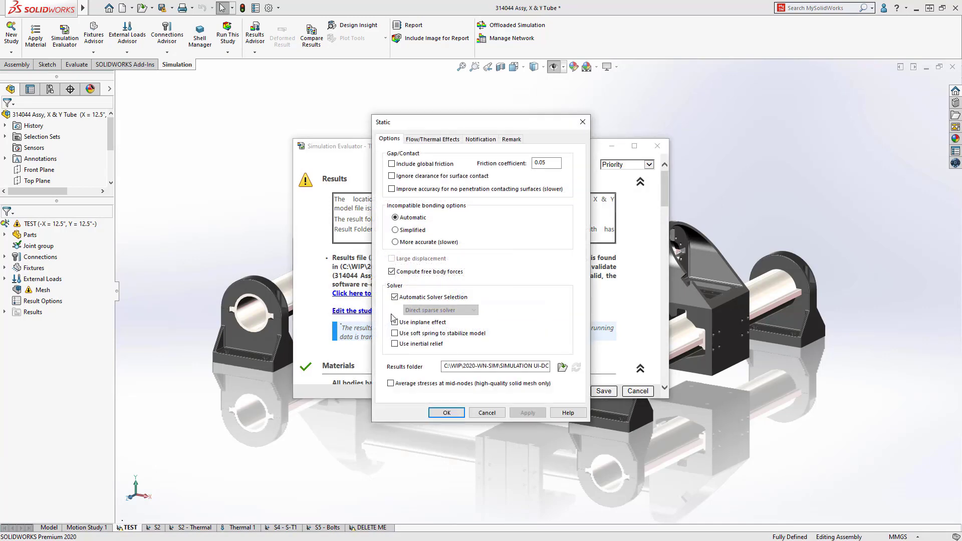
click(563, 368)
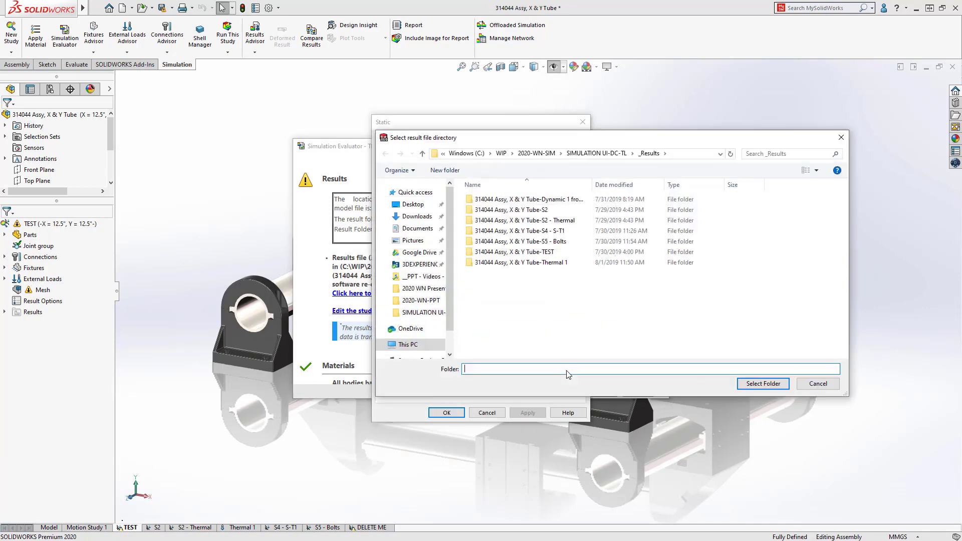
click(583, 155)
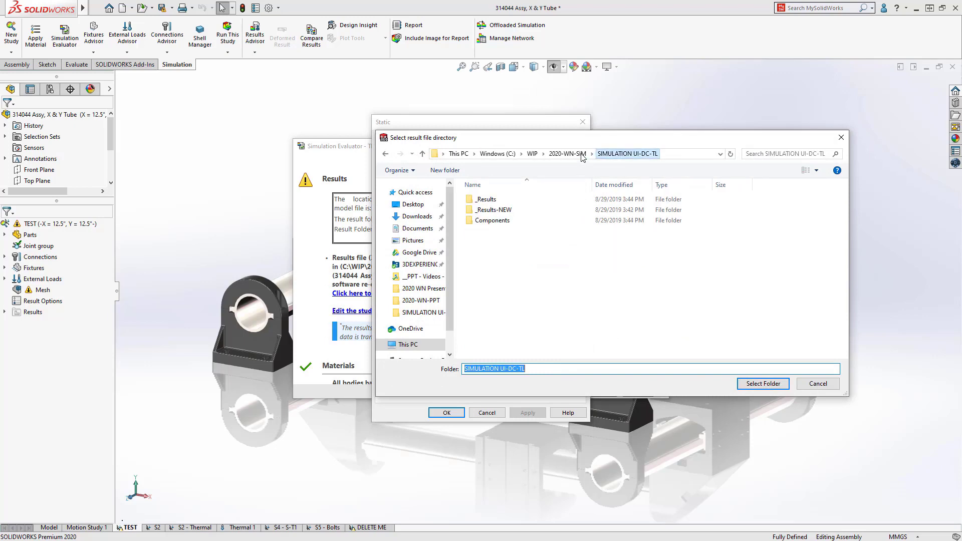
double_click(511, 210)
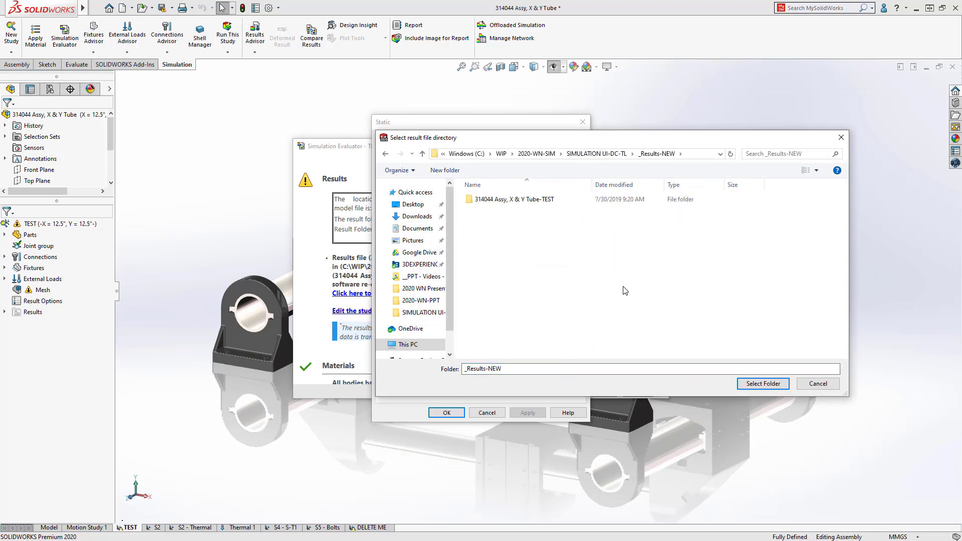
click(763, 384)
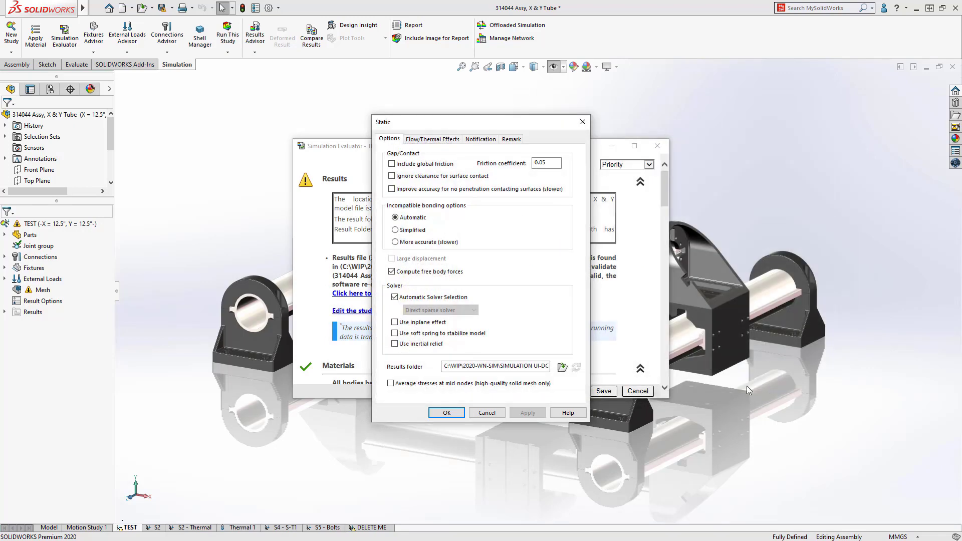
click(448, 413)
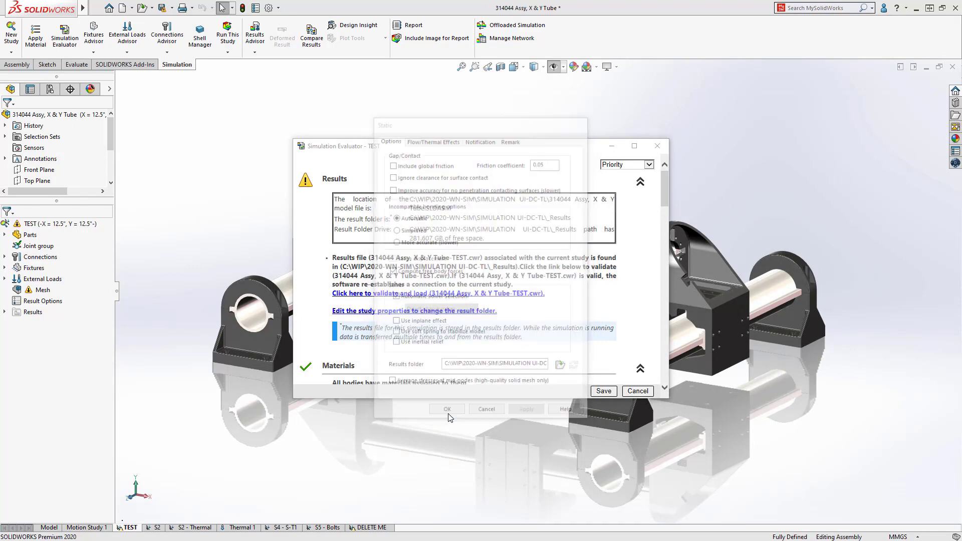
Step: Collapse the Results and Materials checks to review Mesh Volume, then close the Simulation Evaluator
click(641, 184)
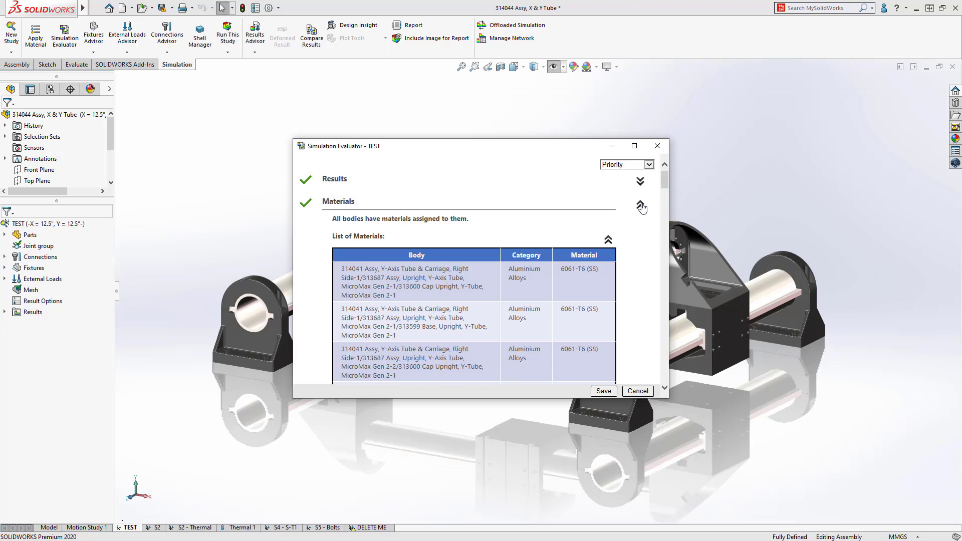
click(641, 206)
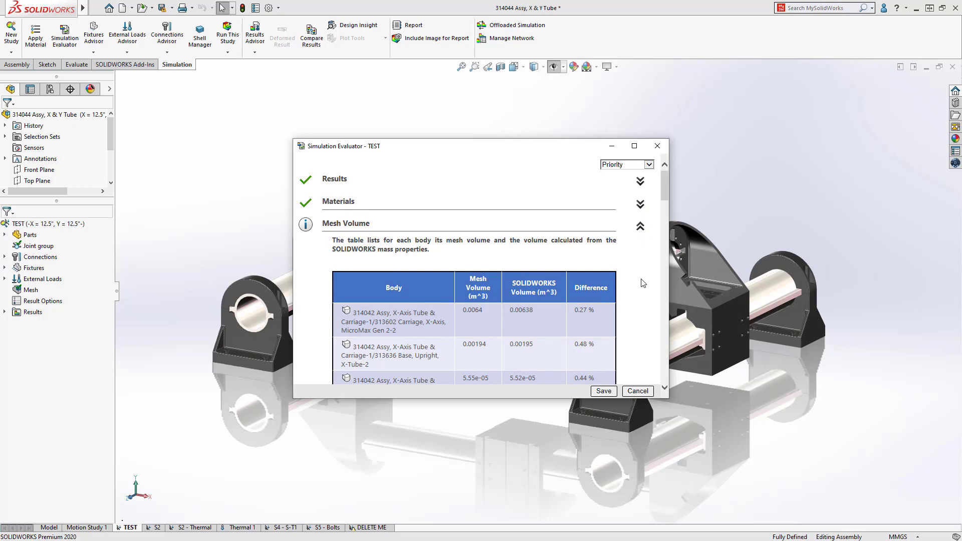
click(637, 391)
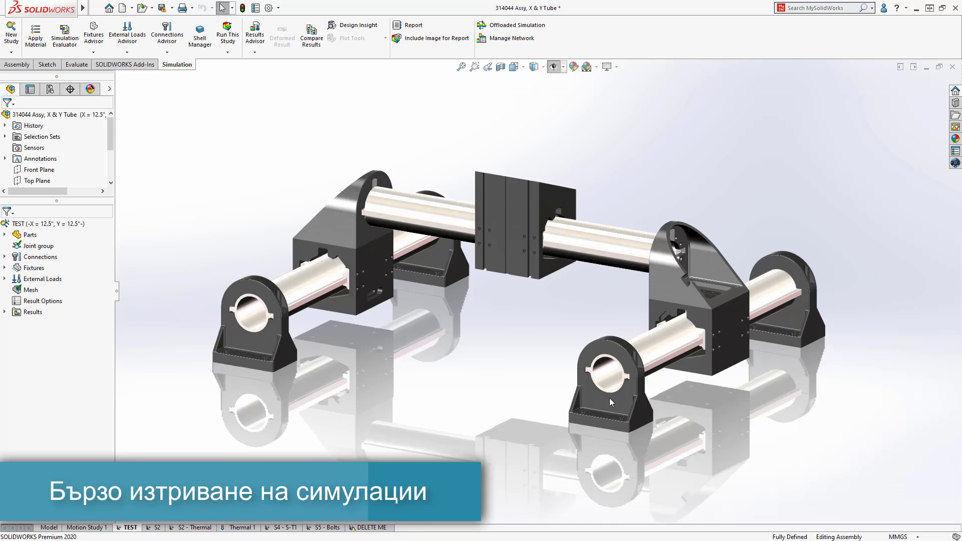
Step: Delete the DELETE ME study and confirm the permanent deletion
right_click(371, 528)
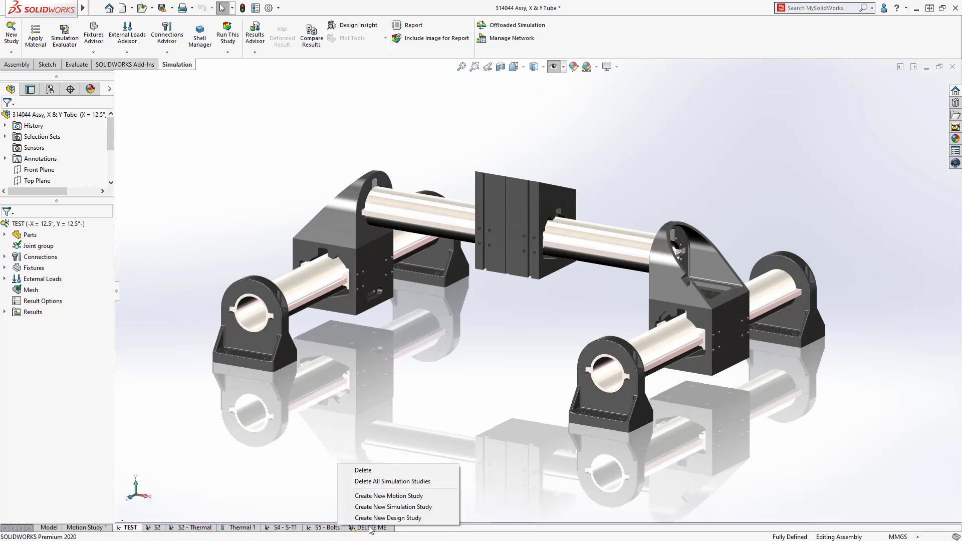
click(372, 471)
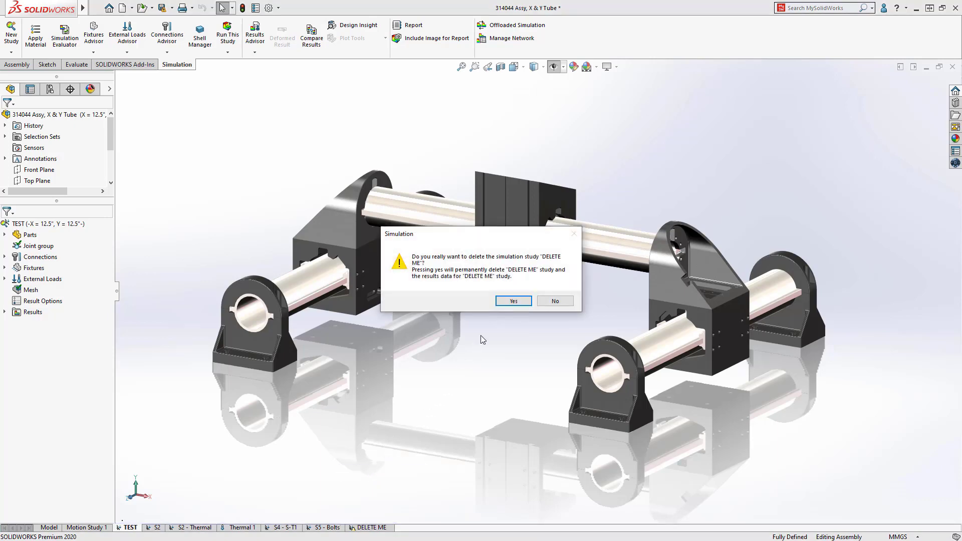
click(512, 301)
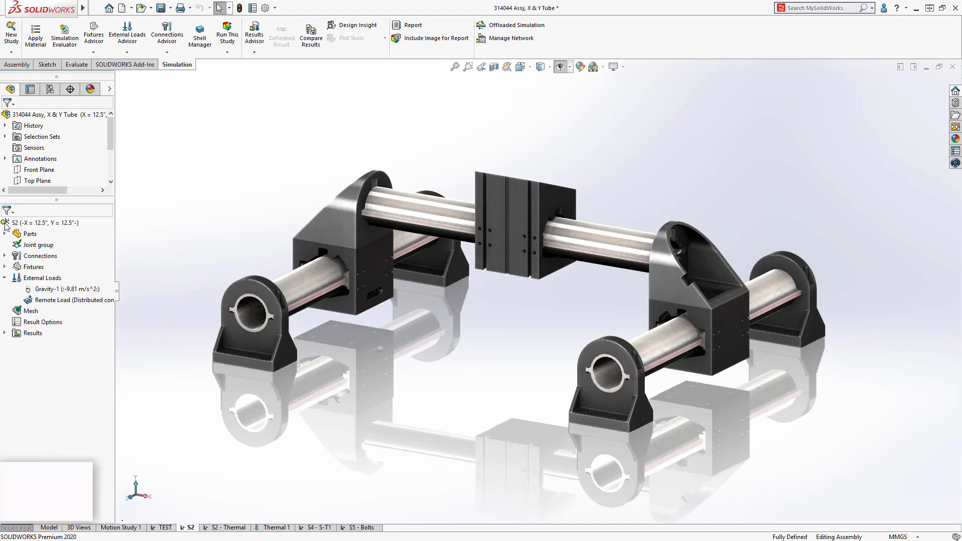
Step: In the S2 - Thermal study, expand External Loads and begin adding a Temperature load
click(214, 529)
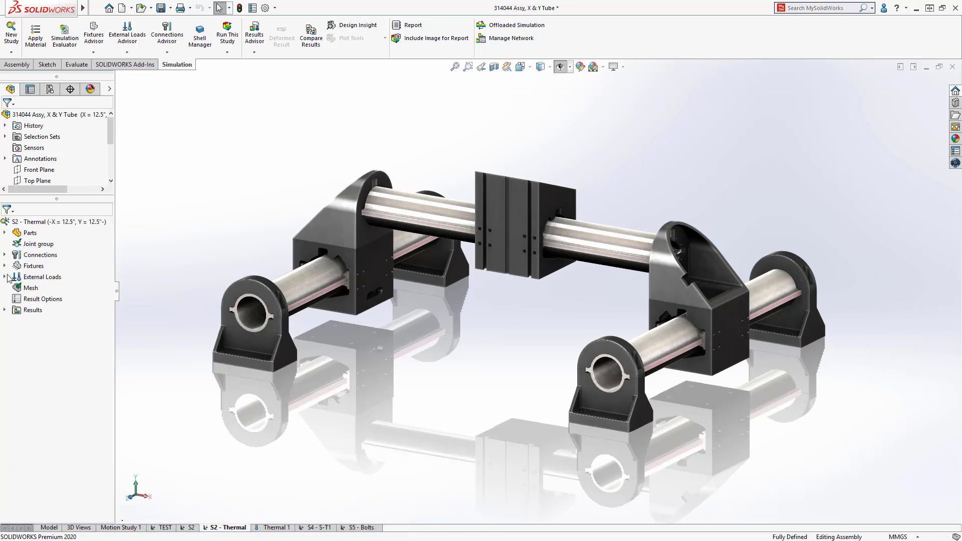
click(4, 277)
right_click(29, 283)
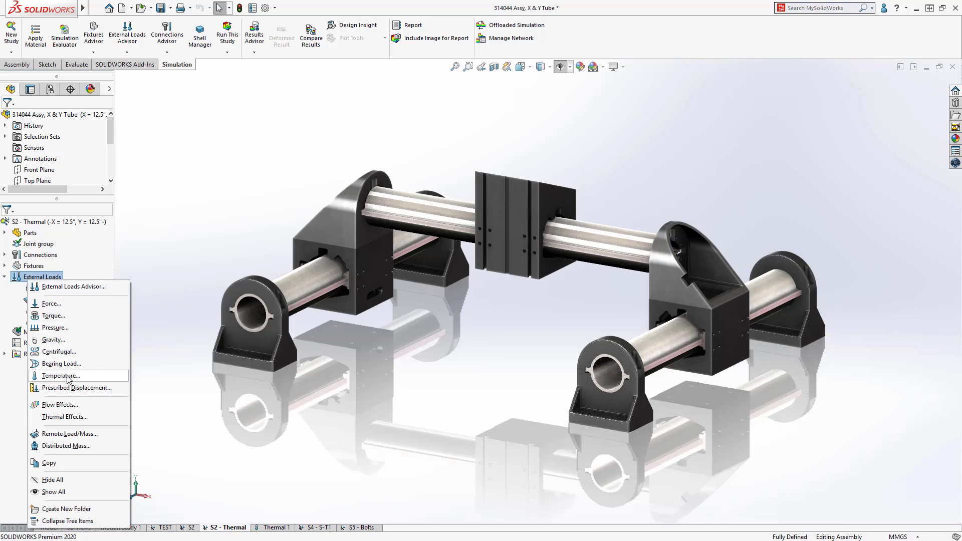
click(68, 377)
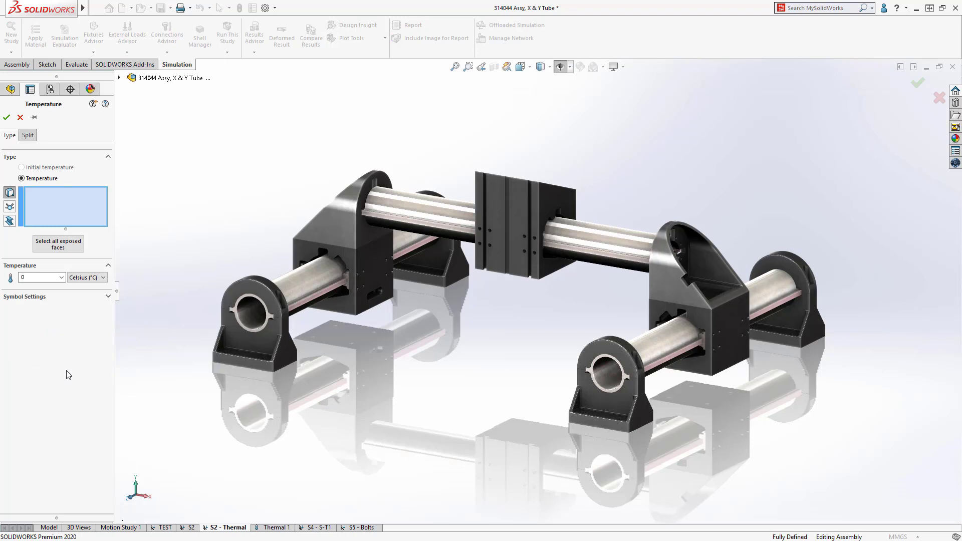
Step: Take the temperature from the thermal study and confirm it as Temperature-2
click(9, 221)
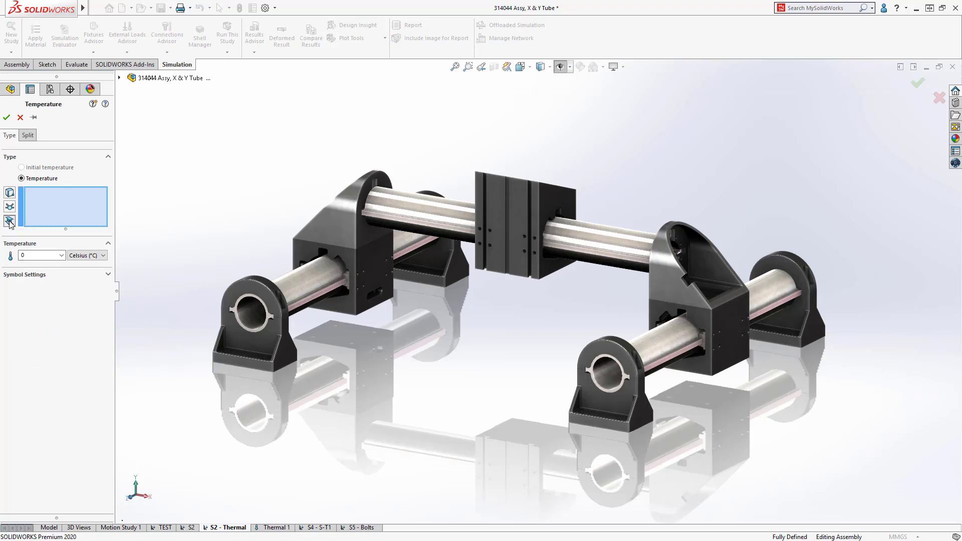
right_click(38, 326)
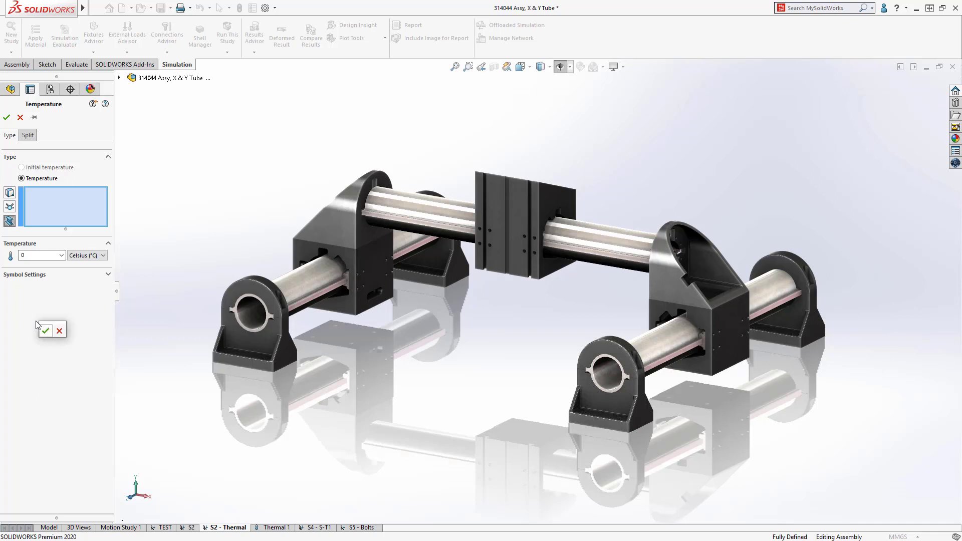
click(54, 331)
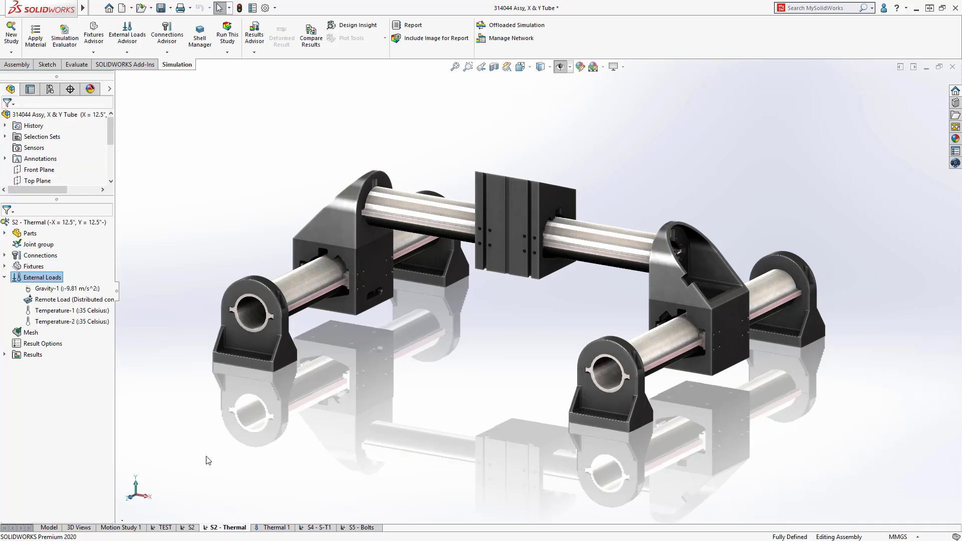
click(272, 527)
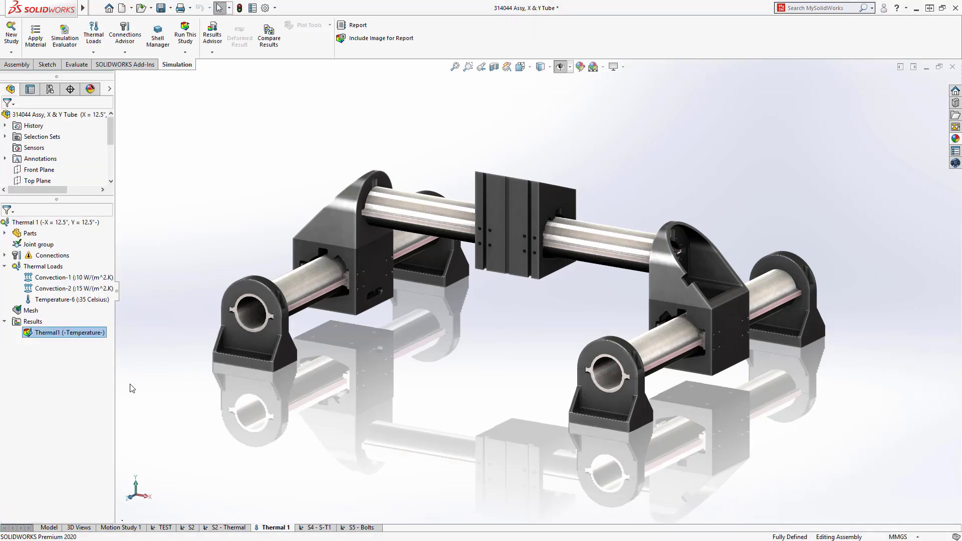
Step: Review the Thermal Loads options and show the Thermal1 temperature plot (about 22–35 °C)
right_click(46, 269)
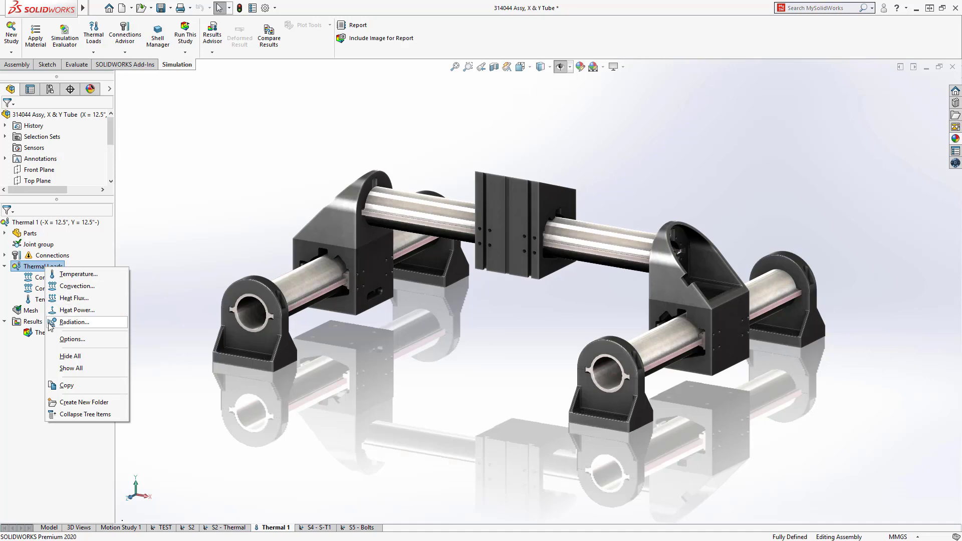
click(34, 335)
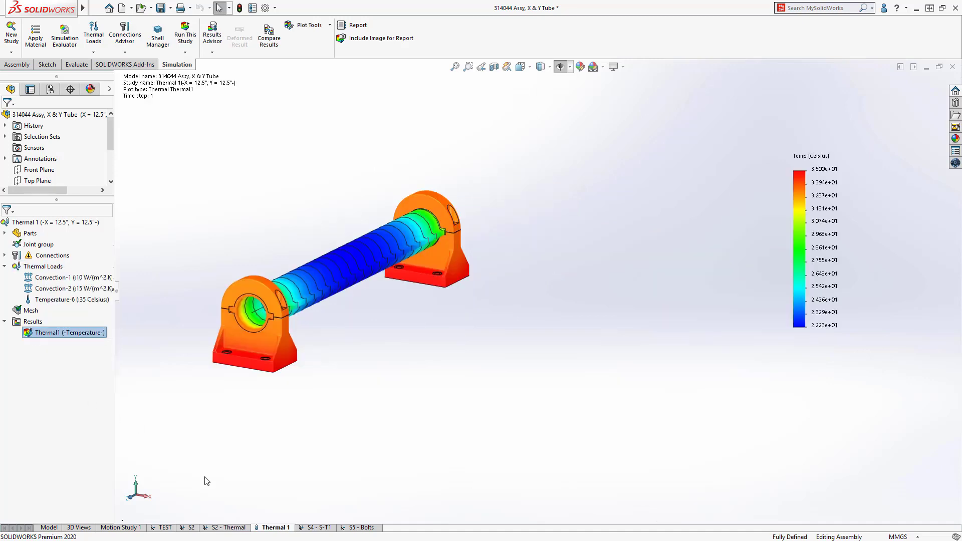
click(315, 528)
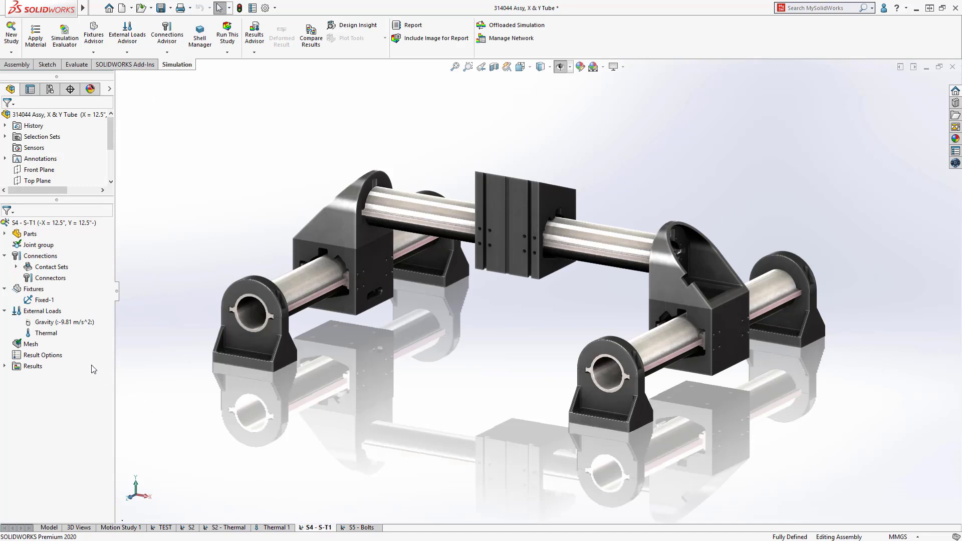
Step: Confirm the S4 - S-T1 Thermal load takes its temperatures from the Thermal 1 study
right_click(41, 337)
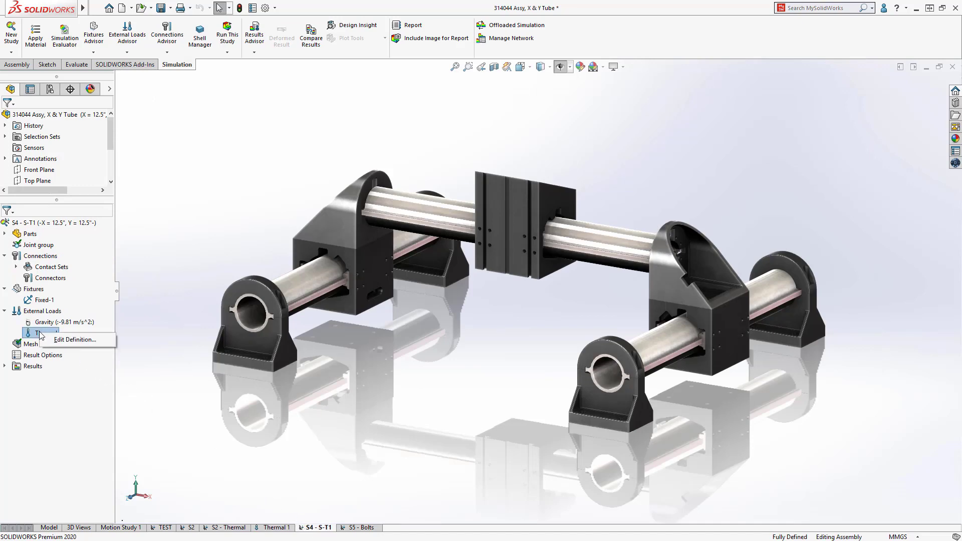
click(58, 343)
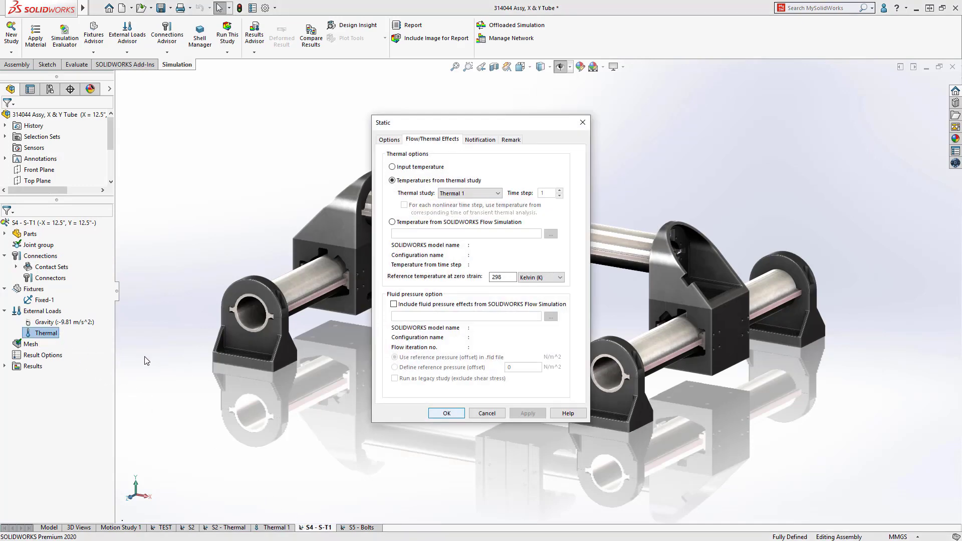
click(447, 413)
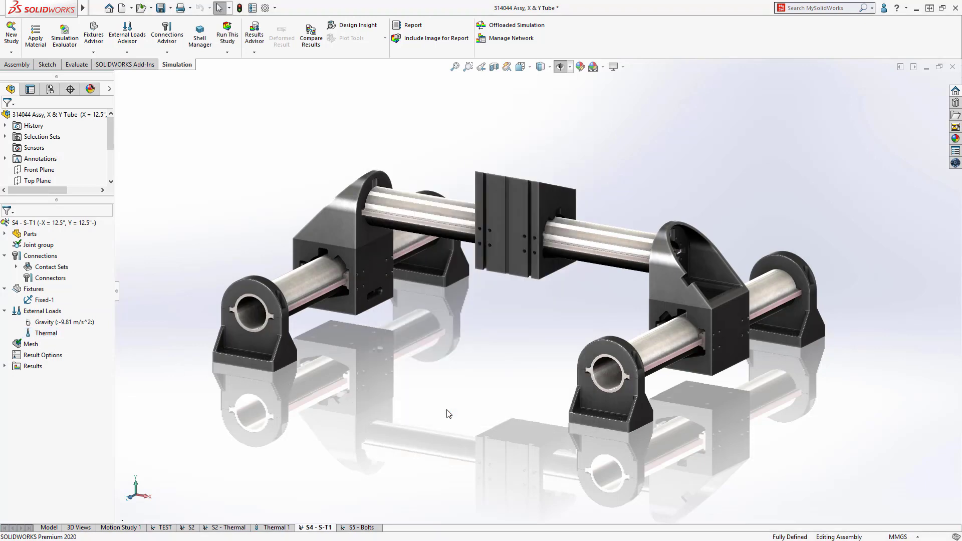
Step: Show the Displacement1 plot, then return to the assembly's Model tab
click(5, 366)
click(29, 378)
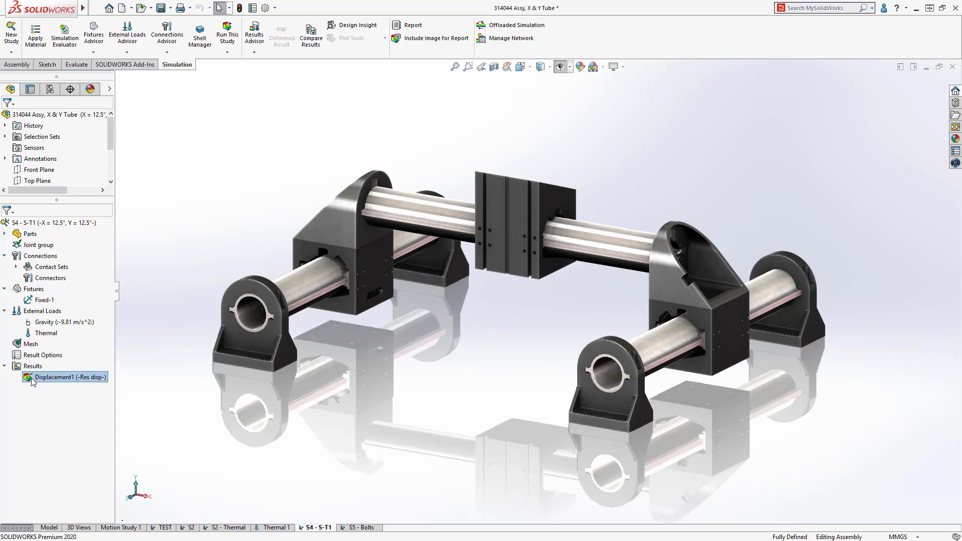
double_click(29, 378)
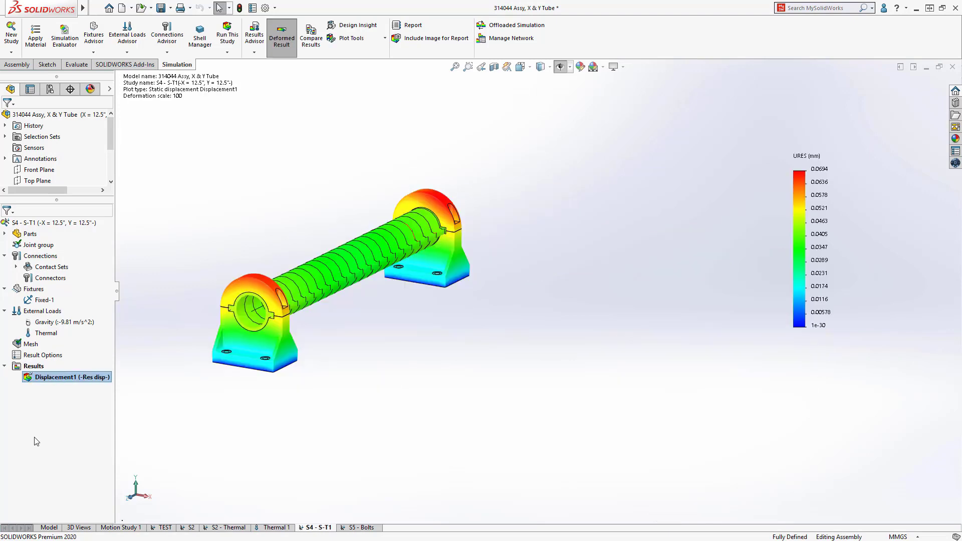
click(49, 528)
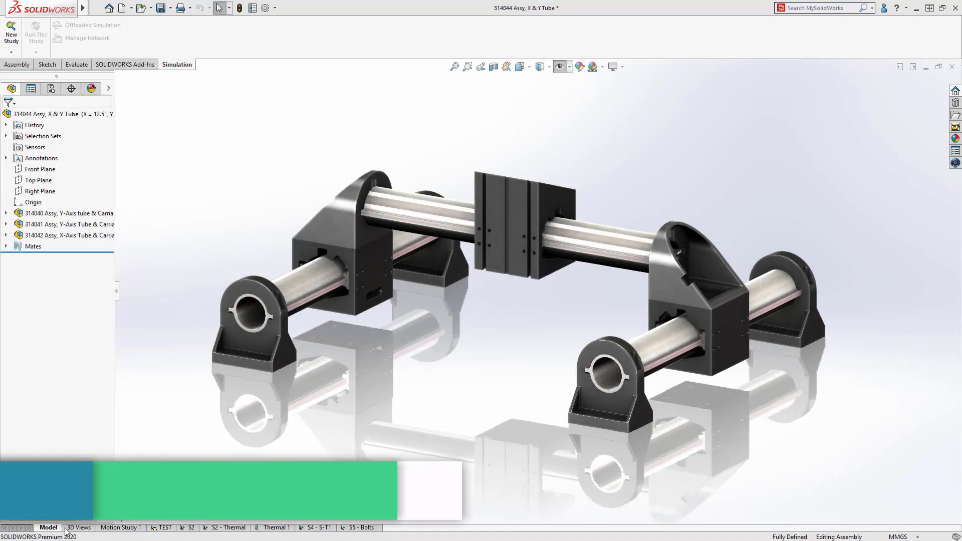
Step: Apply a draft-quality mesh to all S5 - Bolts parts and specifically to the carriage part
click(353, 531)
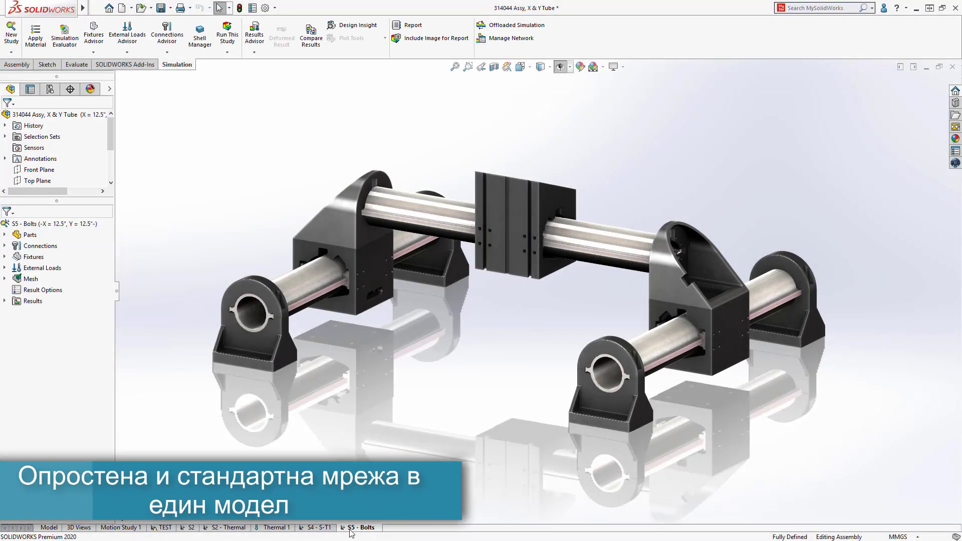
click(4, 235)
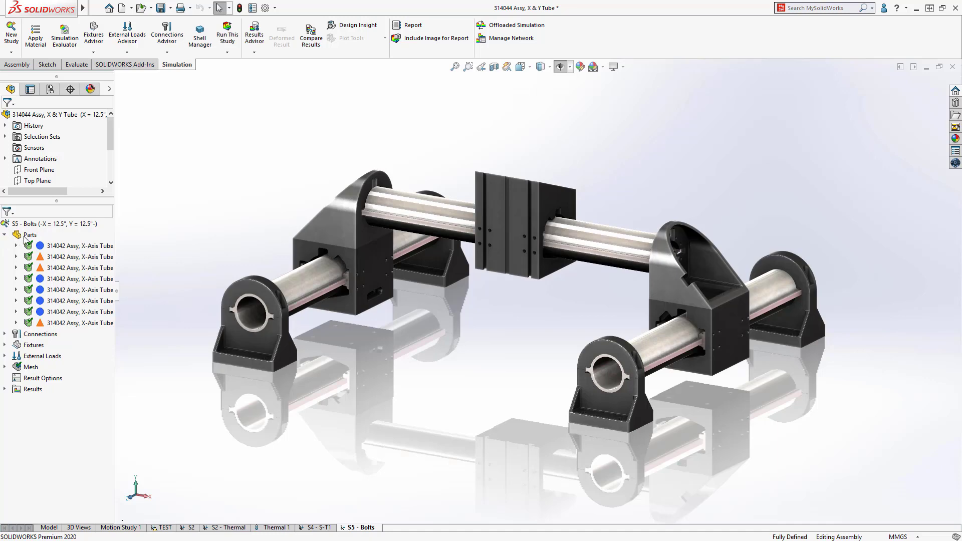
right_click(24, 236)
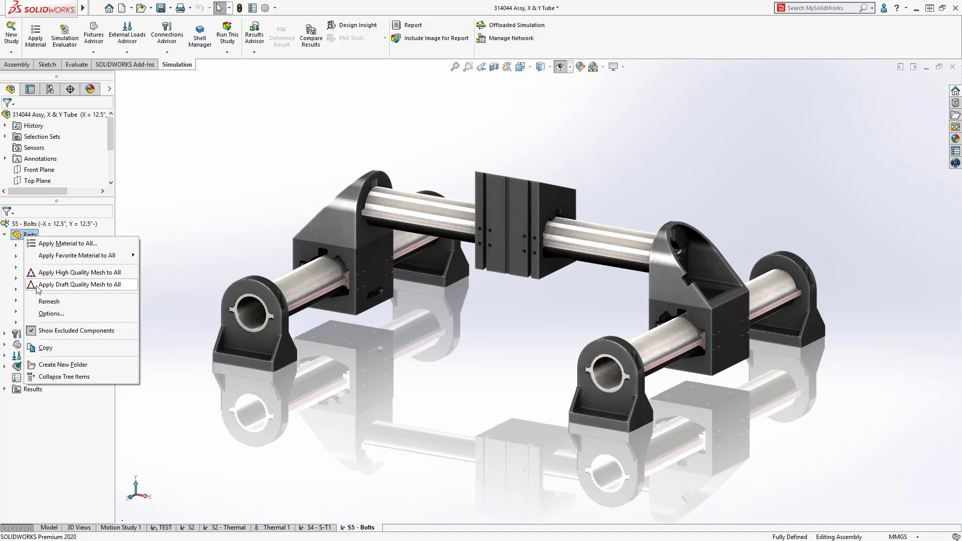
click(37, 286)
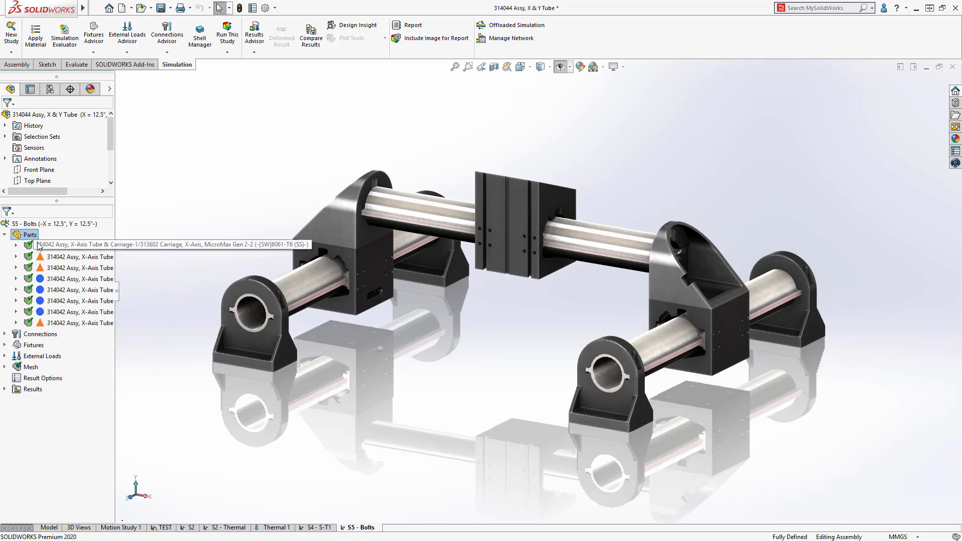
right_click(40, 245)
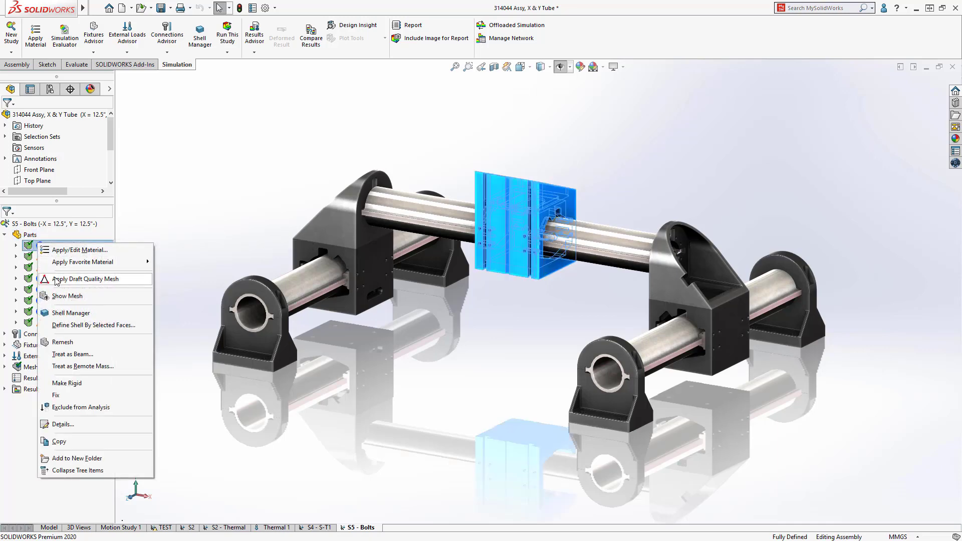
click(57, 279)
click(5, 234)
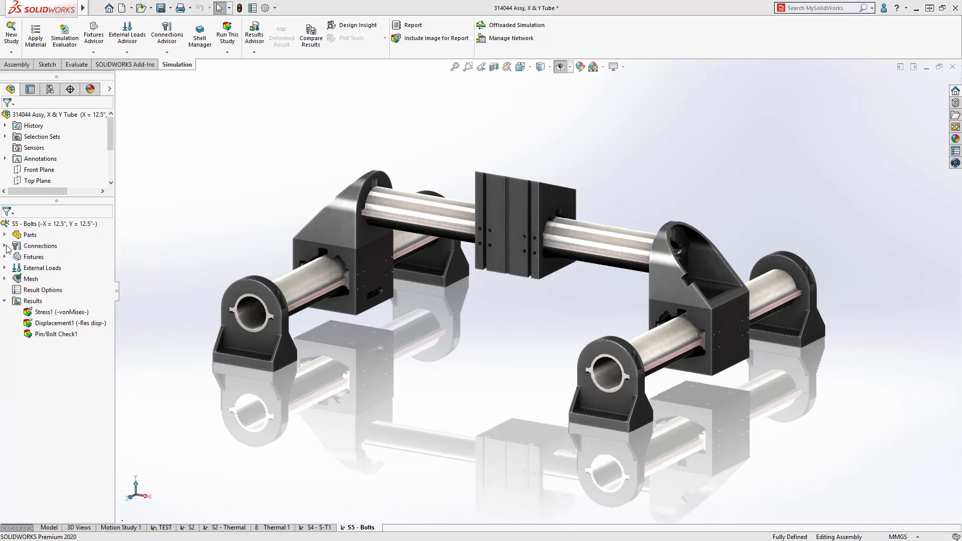
click(4, 246)
click(16, 257)
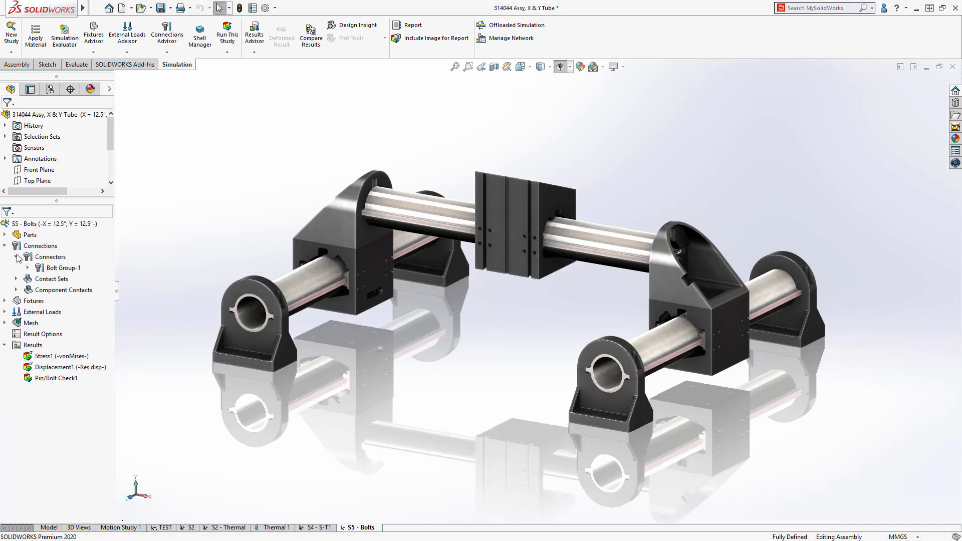
click(27, 268)
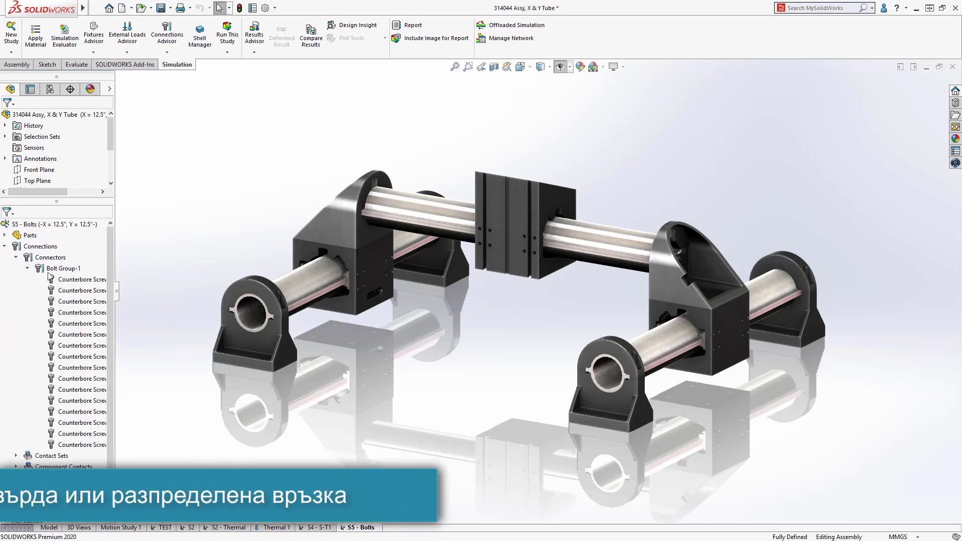
click(58, 280)
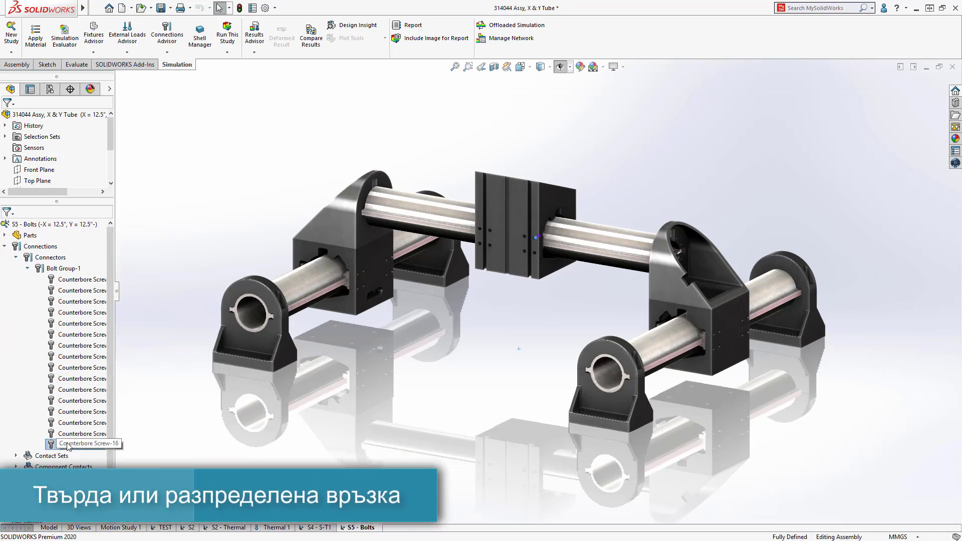
shift+click(69, 445)
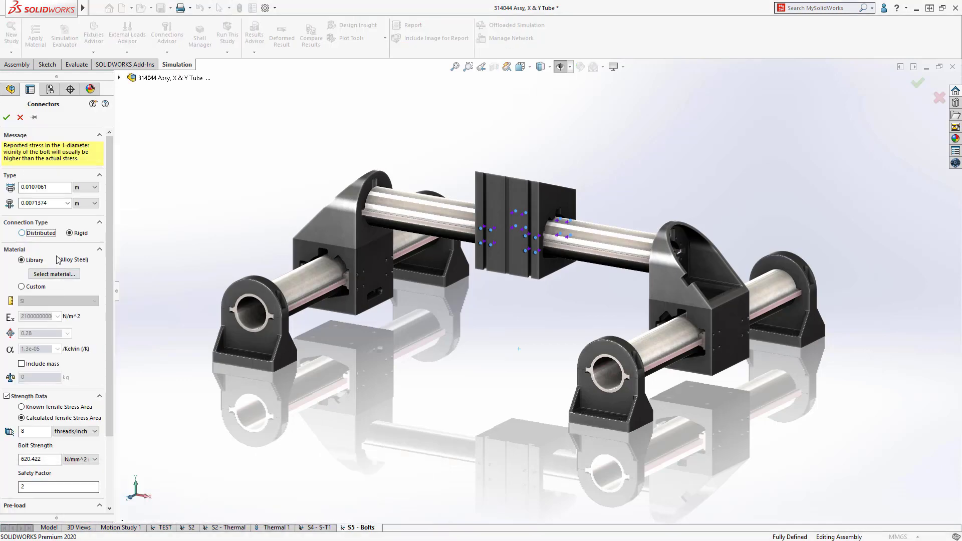
click(32, 235)
click(165, 330)
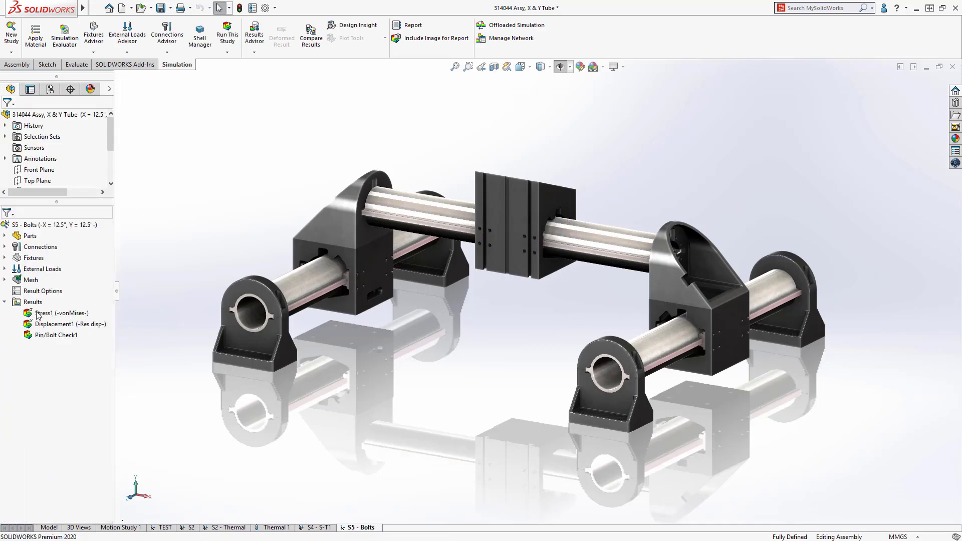
Step: Show the Stress1 von Mises plot and zoom into the tube's bolt region
double_click(36, 313)
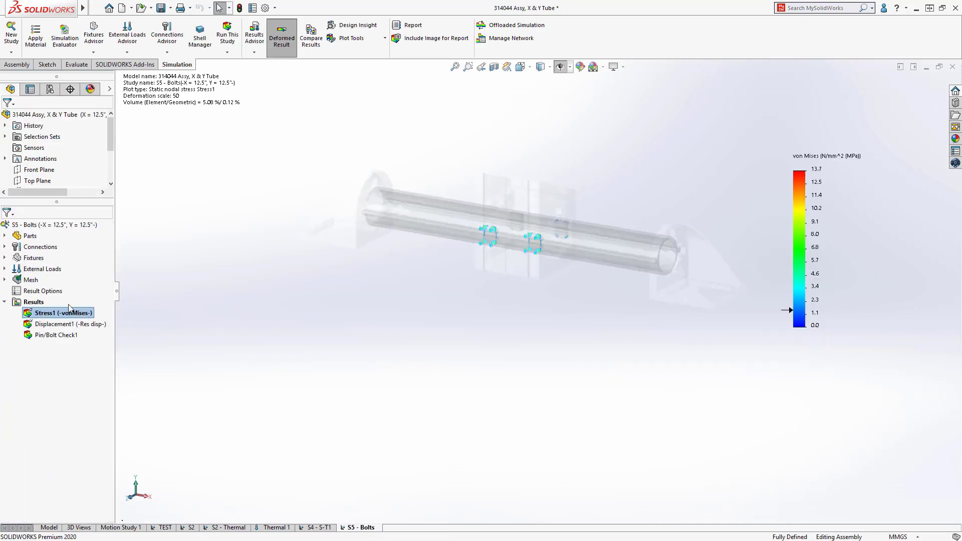
right_drag(159, 303, 208, 301)
drag(384, 155, 645, 321)
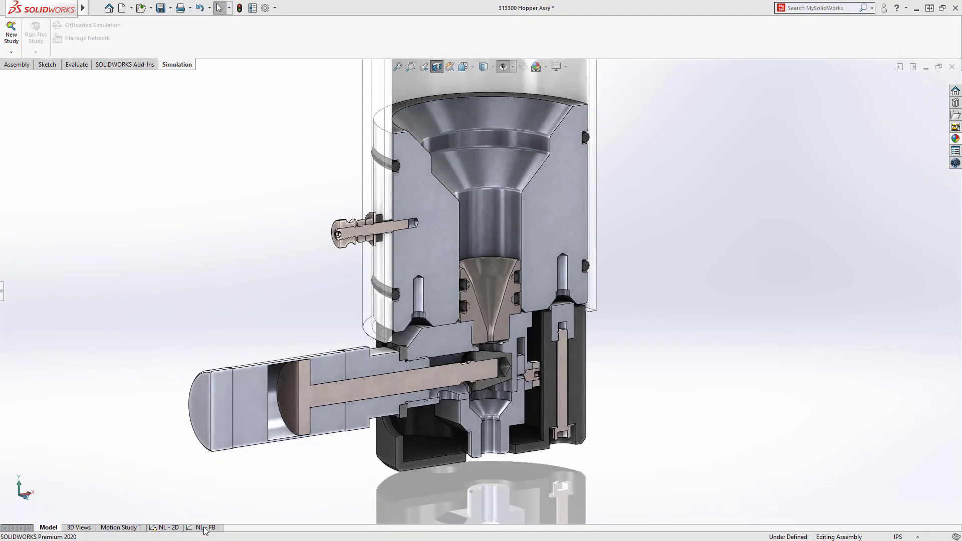
Step: In the NL - FB study, list free-body forces on the upper and lower O-rings
click(204, 527)
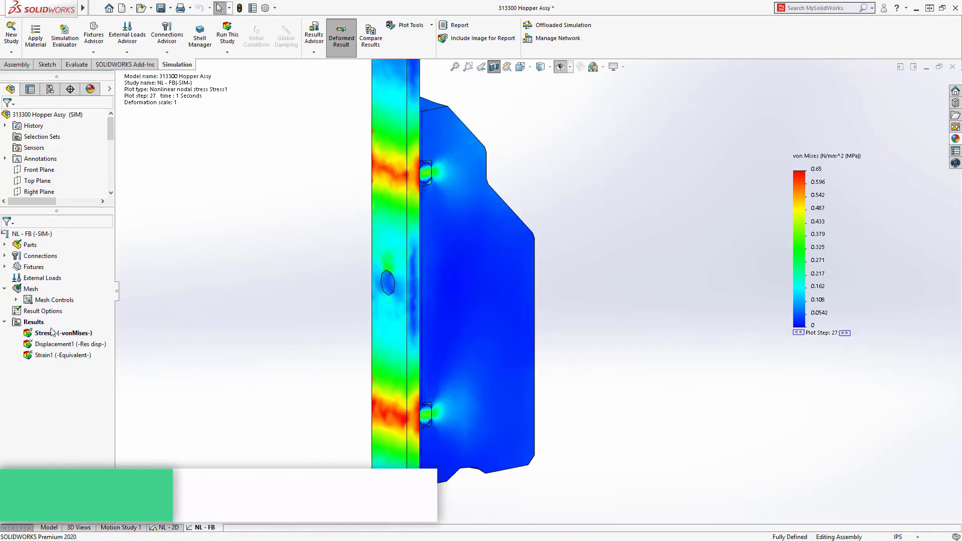
right_click(31, 322)
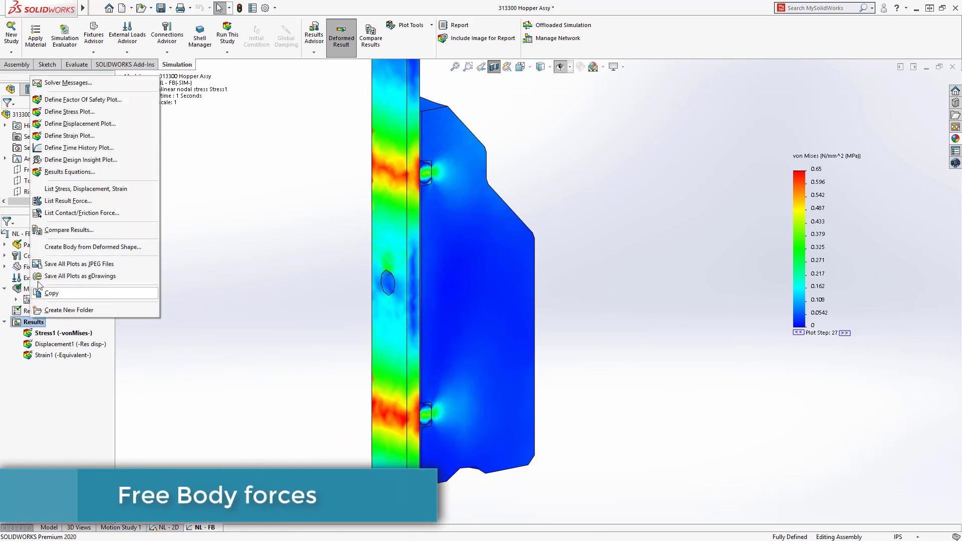
click(53, 201)
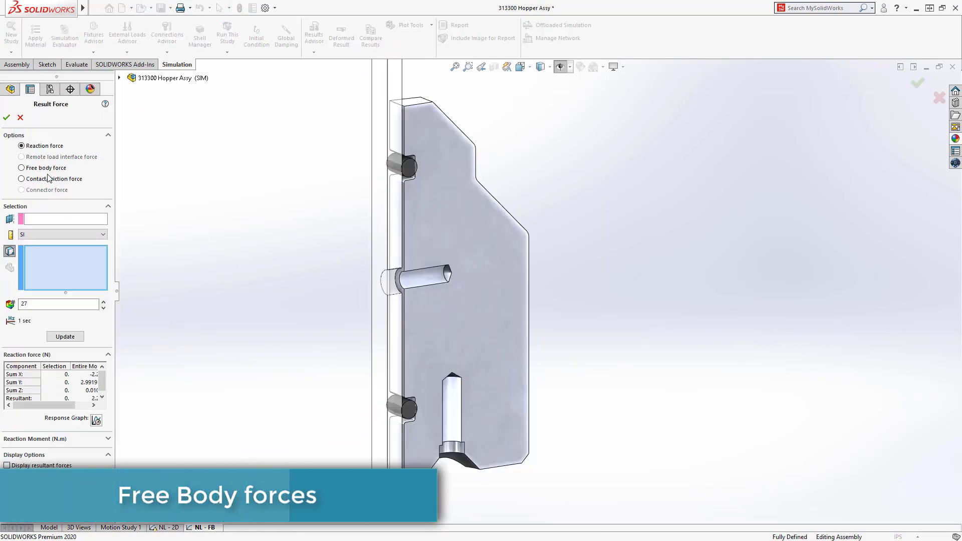
click(46, 168)
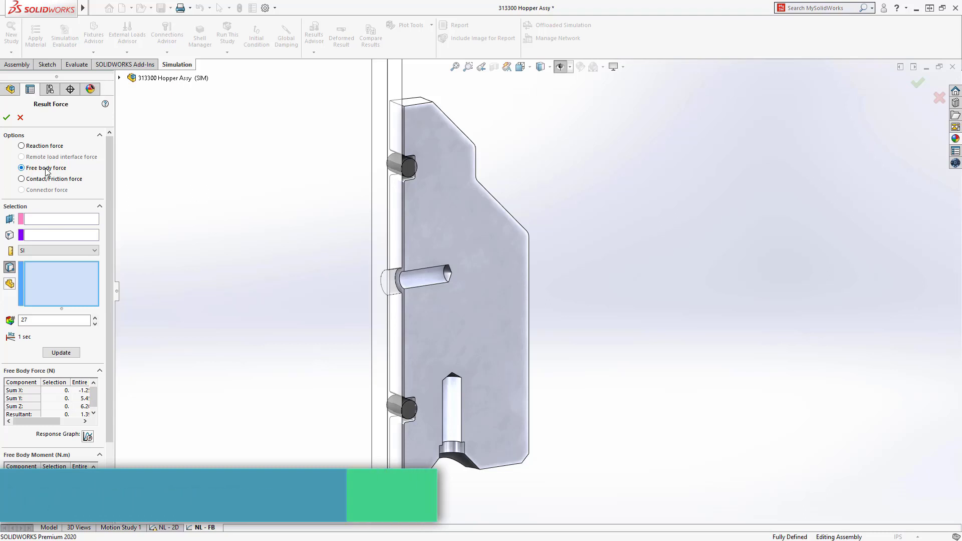
click(9, 284)
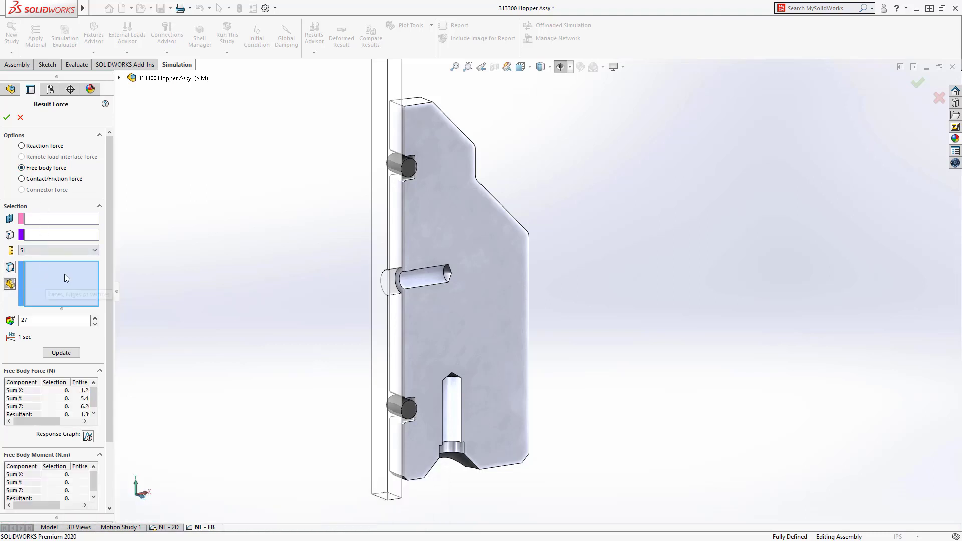
click(409, 162)
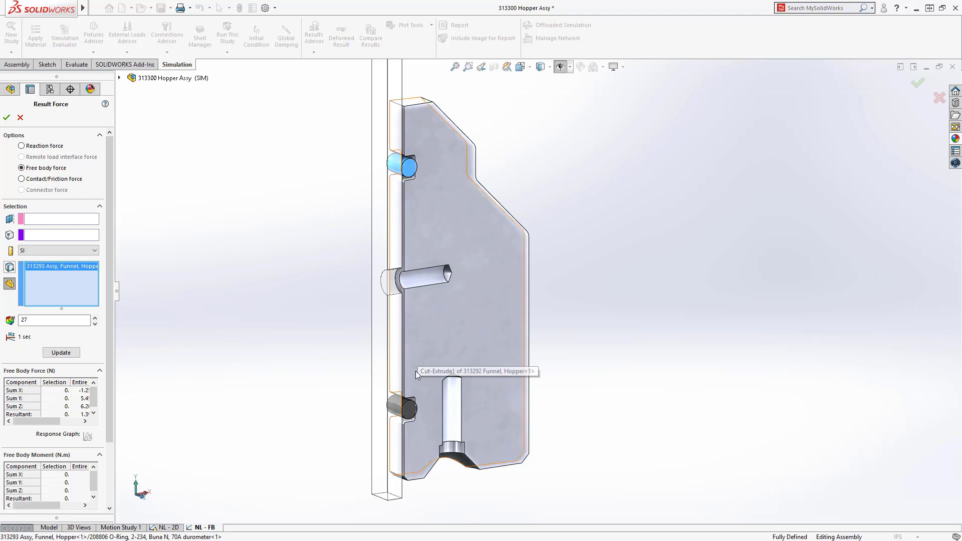
click(409, 406)
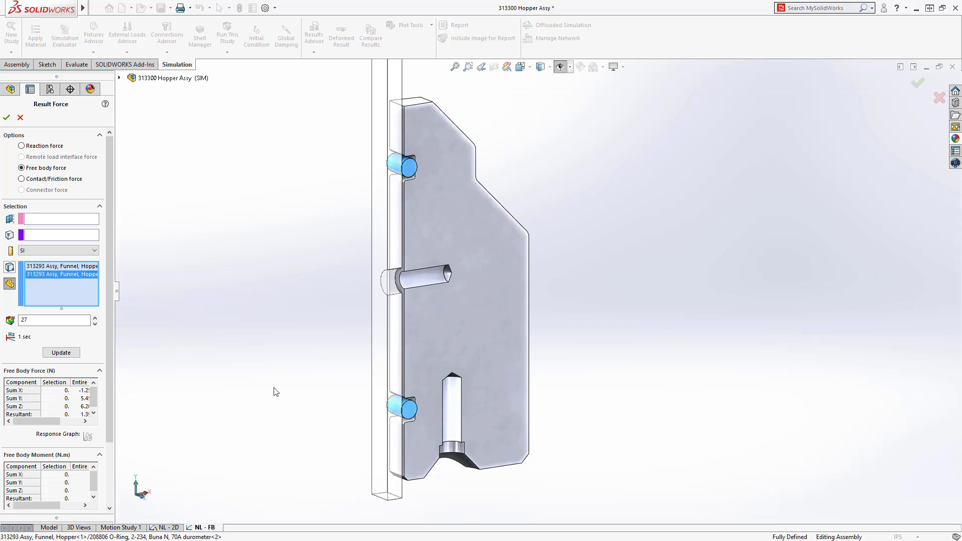
click(65, 357)
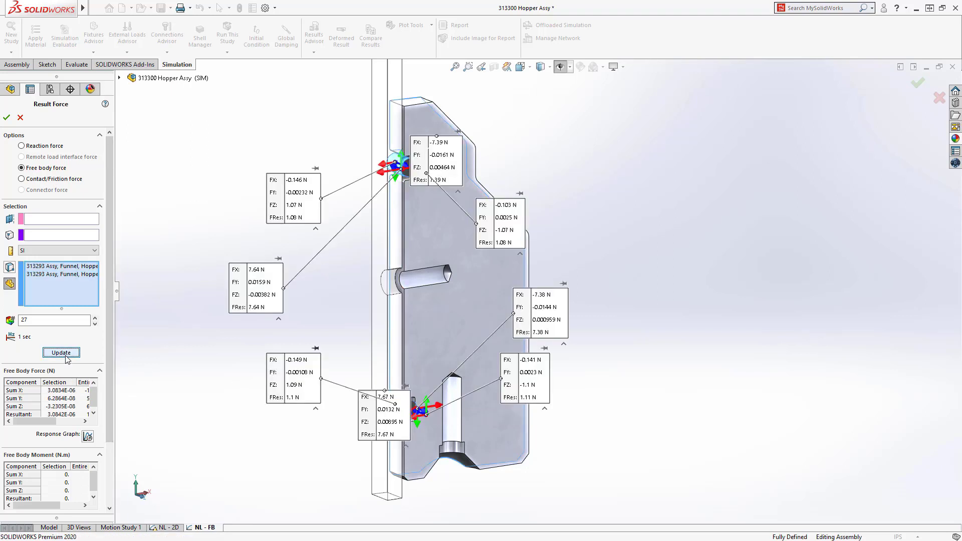